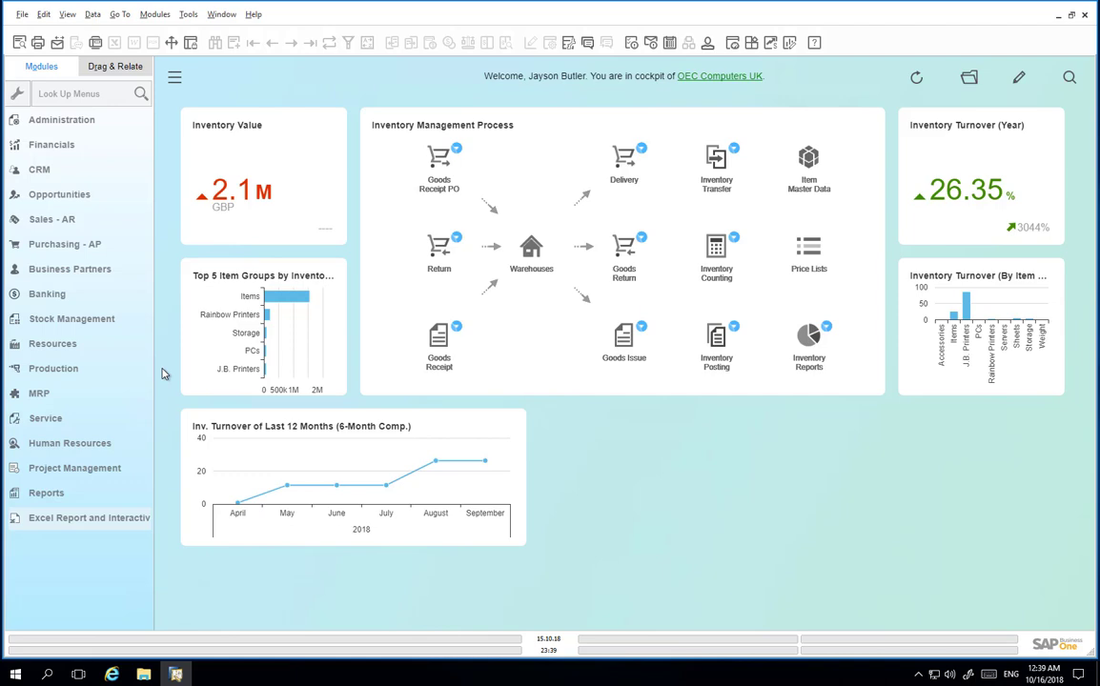
Start a new bill of materials for product C20056 Company Laptop, keeping the Production BOM type
left_click(84, 372)
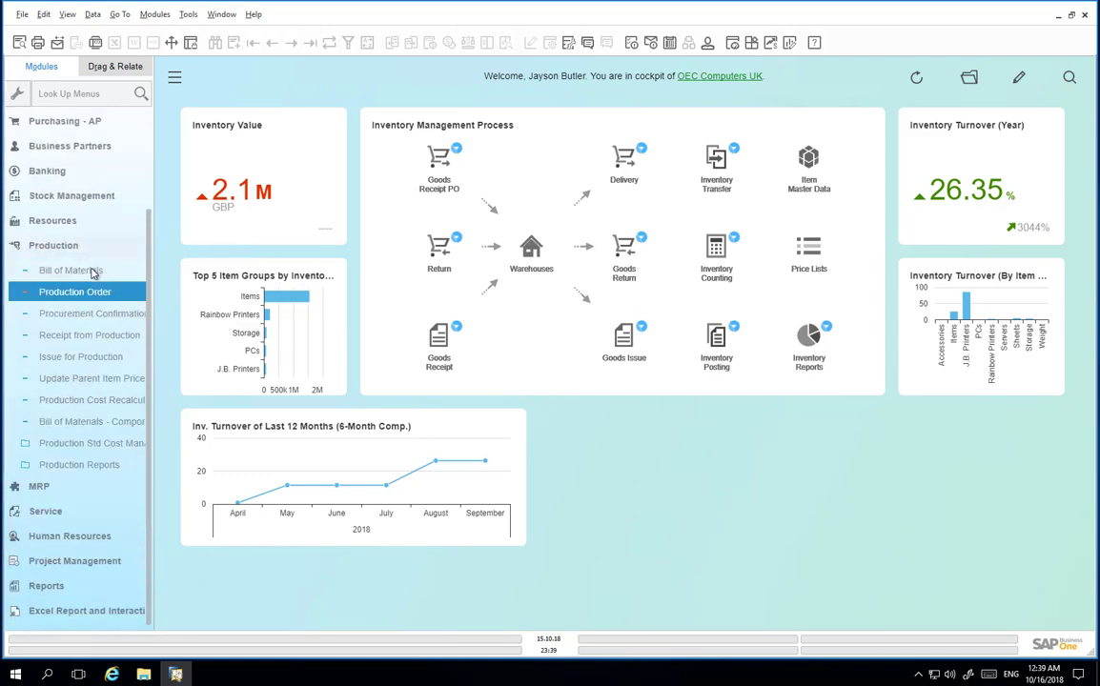
left_click(94, 273)
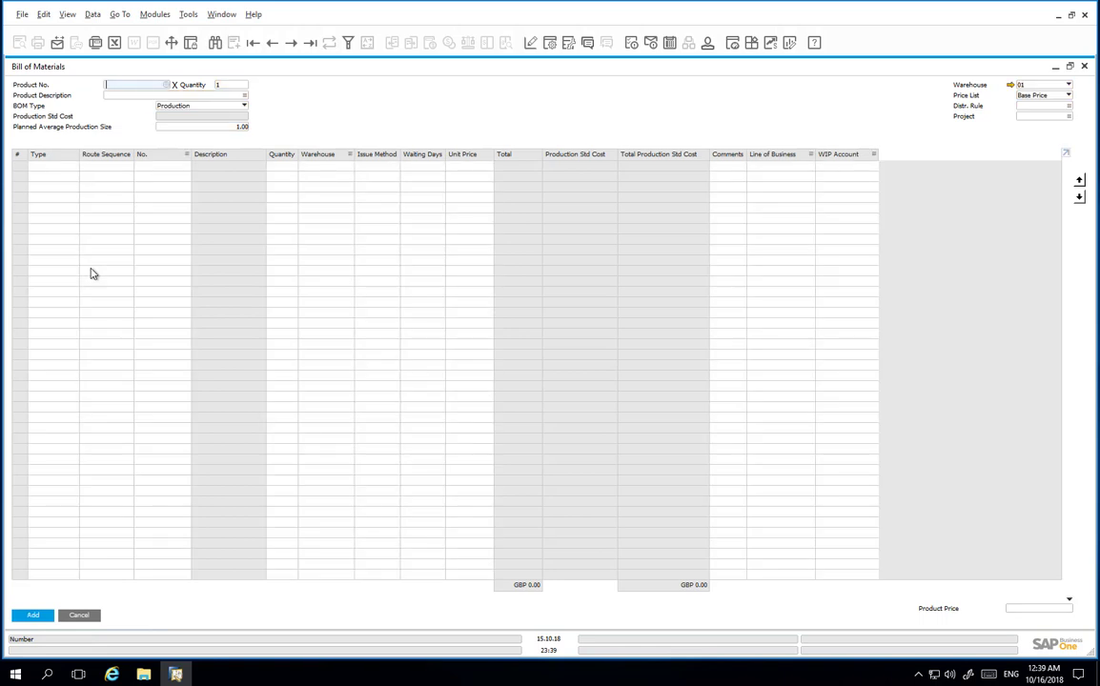
left_click(166, 86)
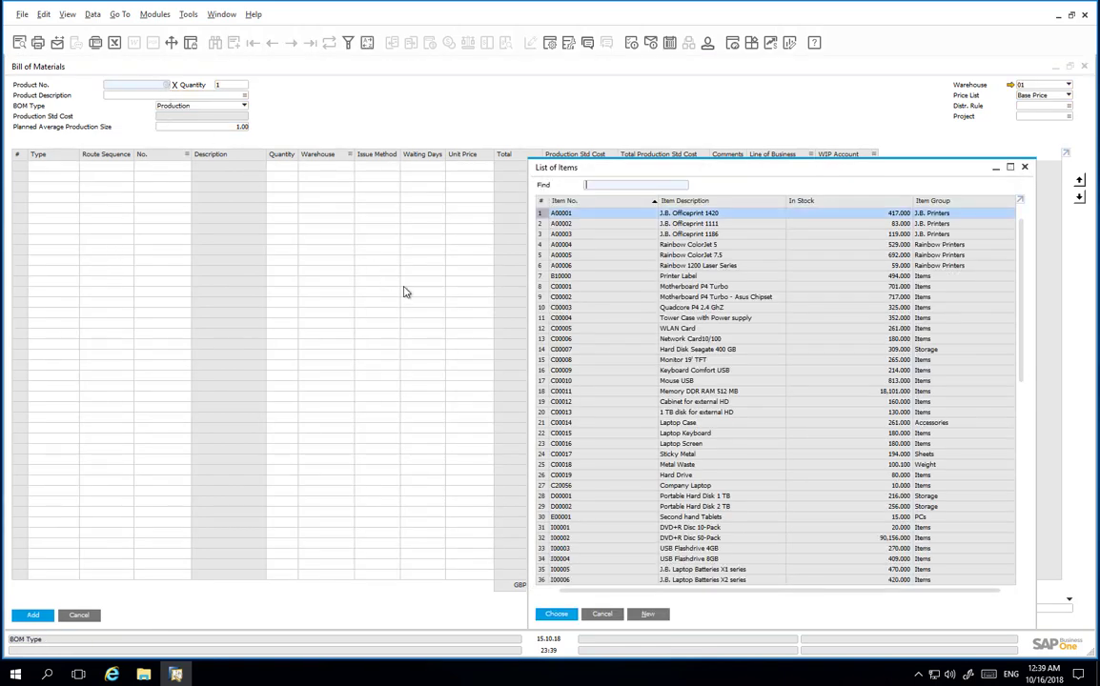
left_click(667, 485)
left_click(556, 613)
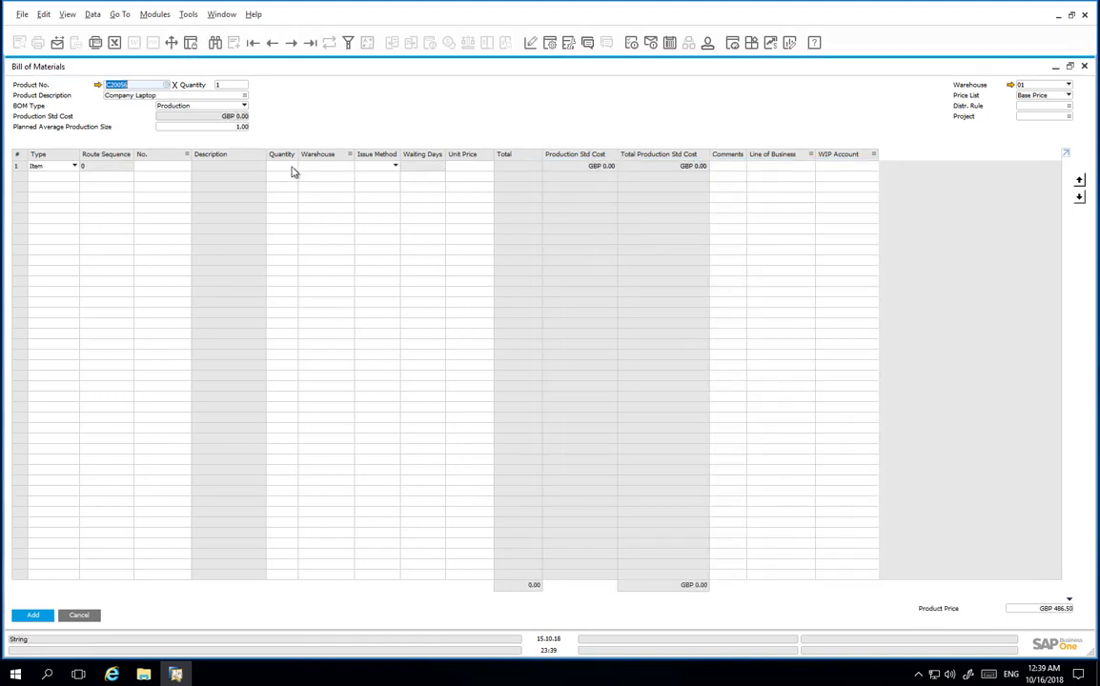
left_click(240, 107)
left_click(238, 107)
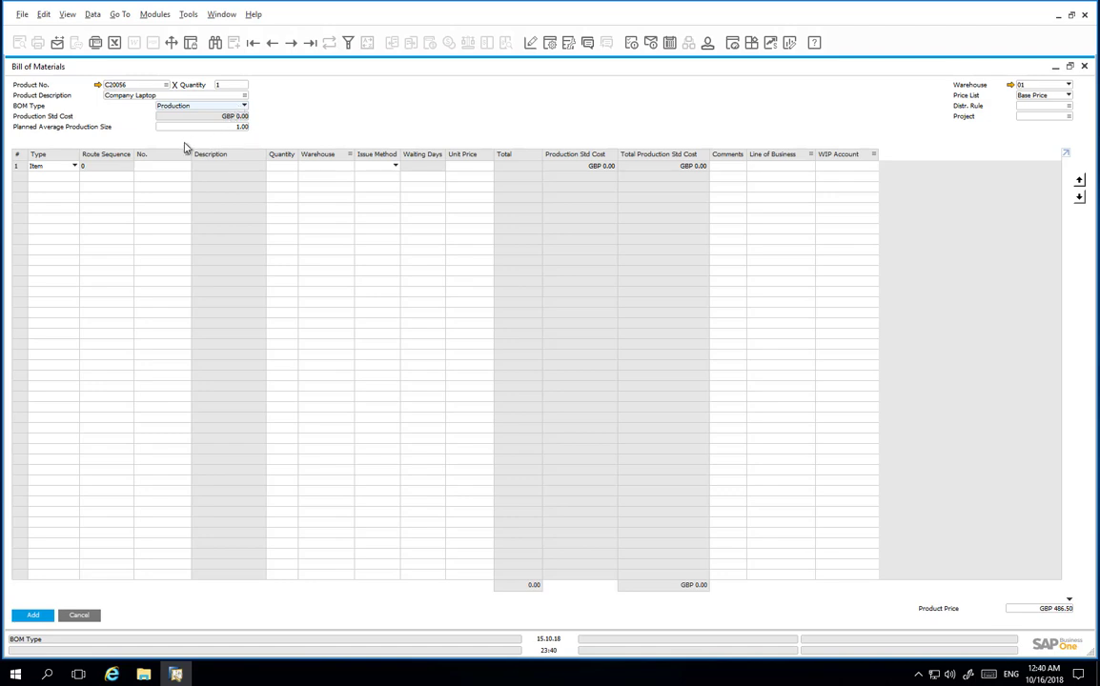
Make the first row a Route Stage and assign it the Assembly stage
left_click(71, 170)
left_click(65, 211)
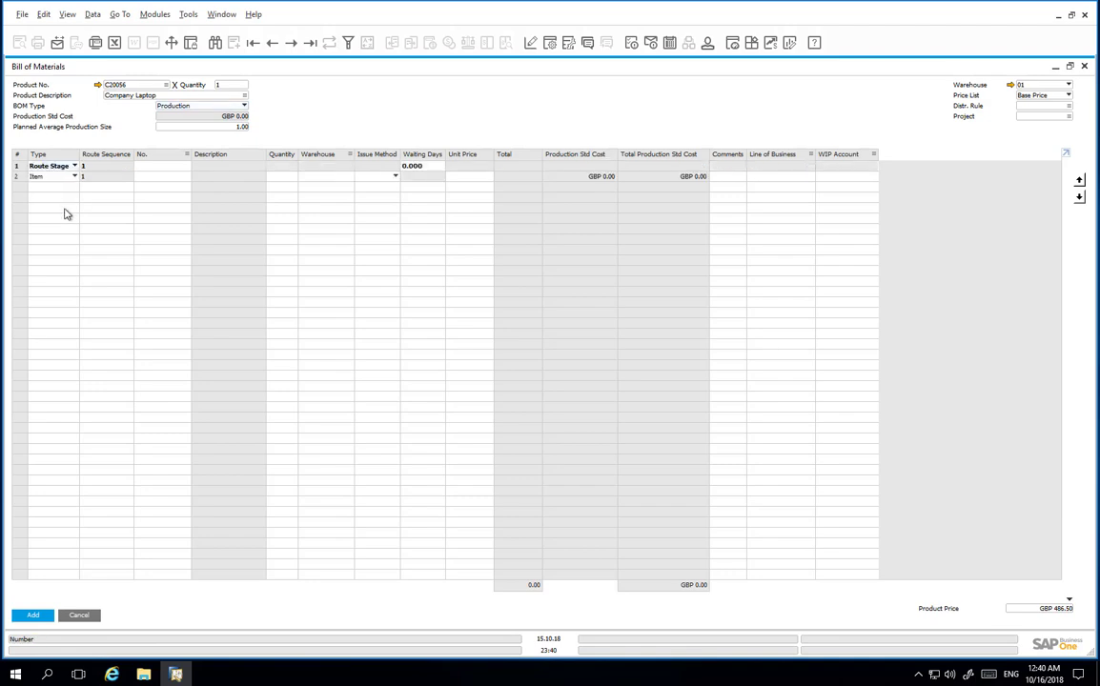
left_click(186, 168)
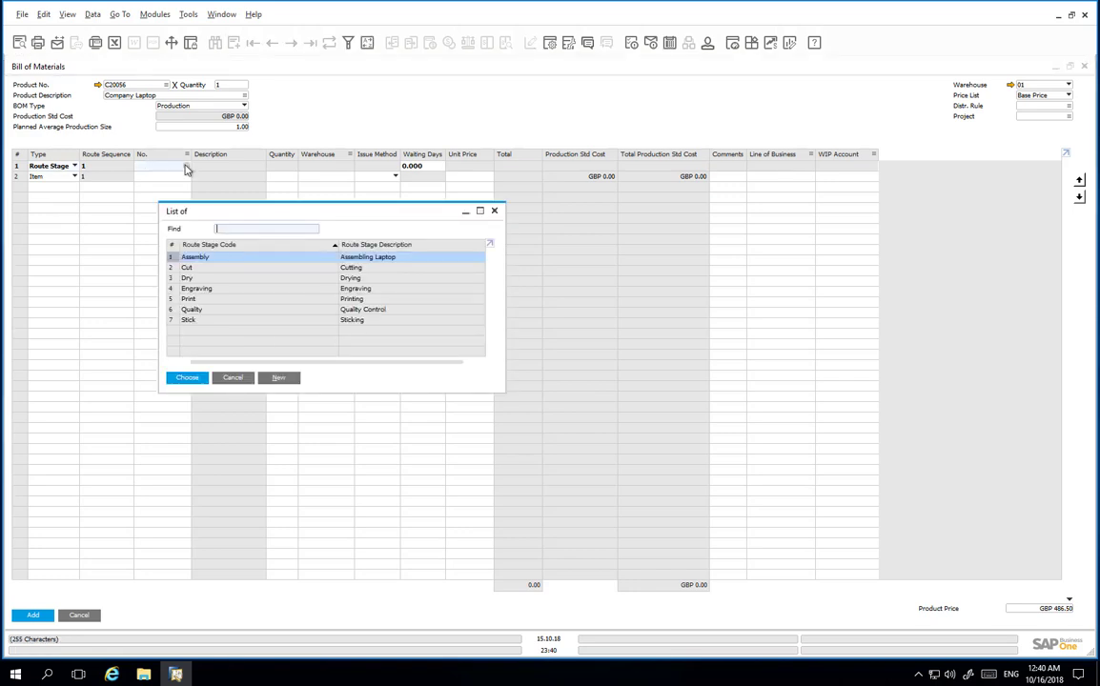
double_click(226, 258)
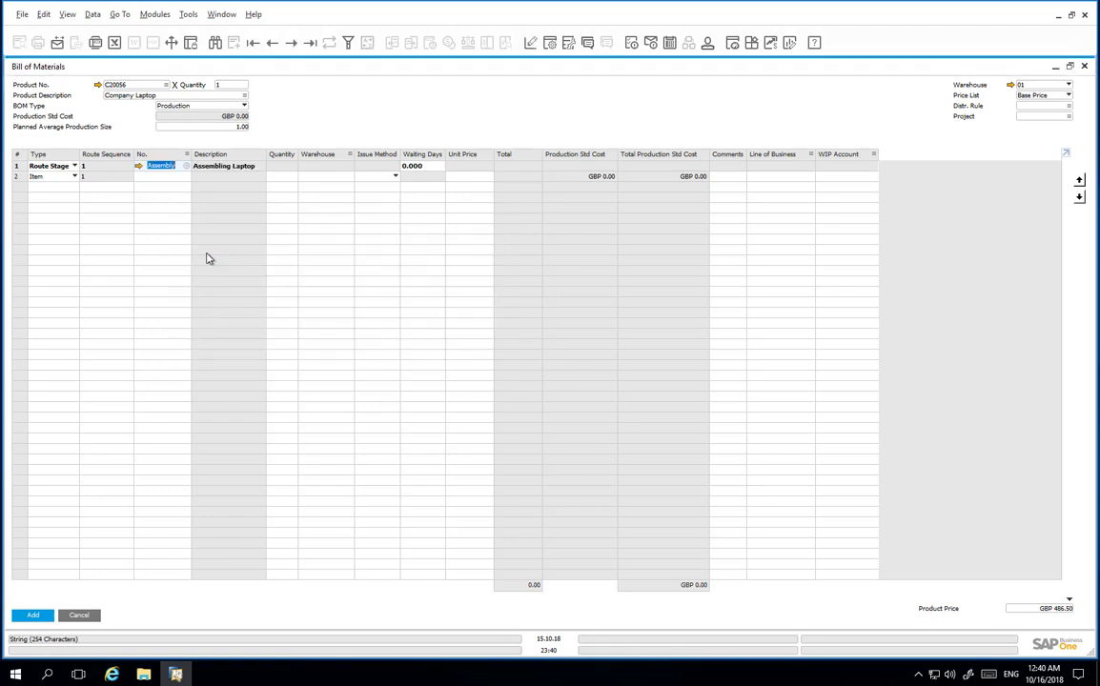
Add a text row under the Assembly stage reading "Assembly of a customised laptop"
left_click(71, 177)
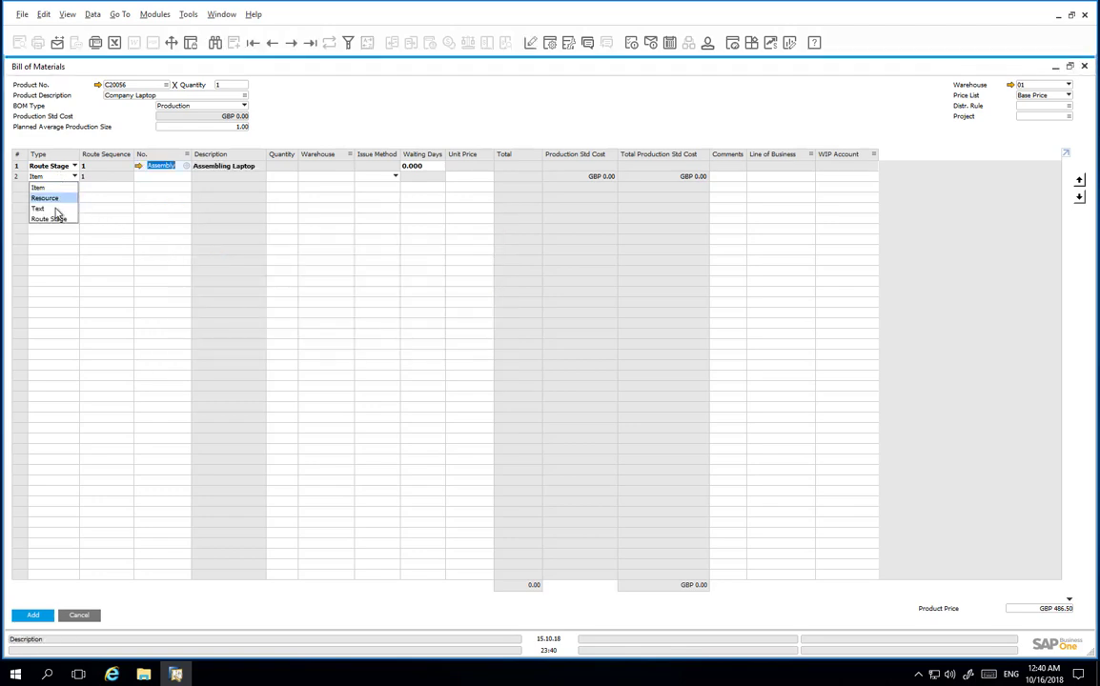
left_click(56, 208)
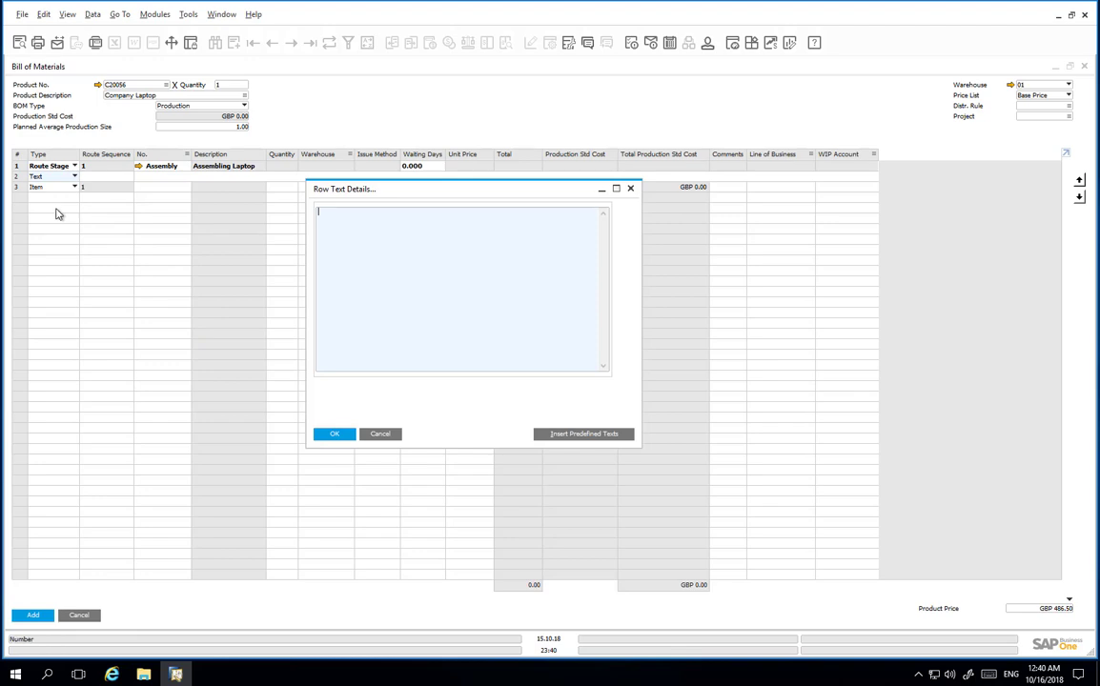
type("Assembly of a customised laptop")
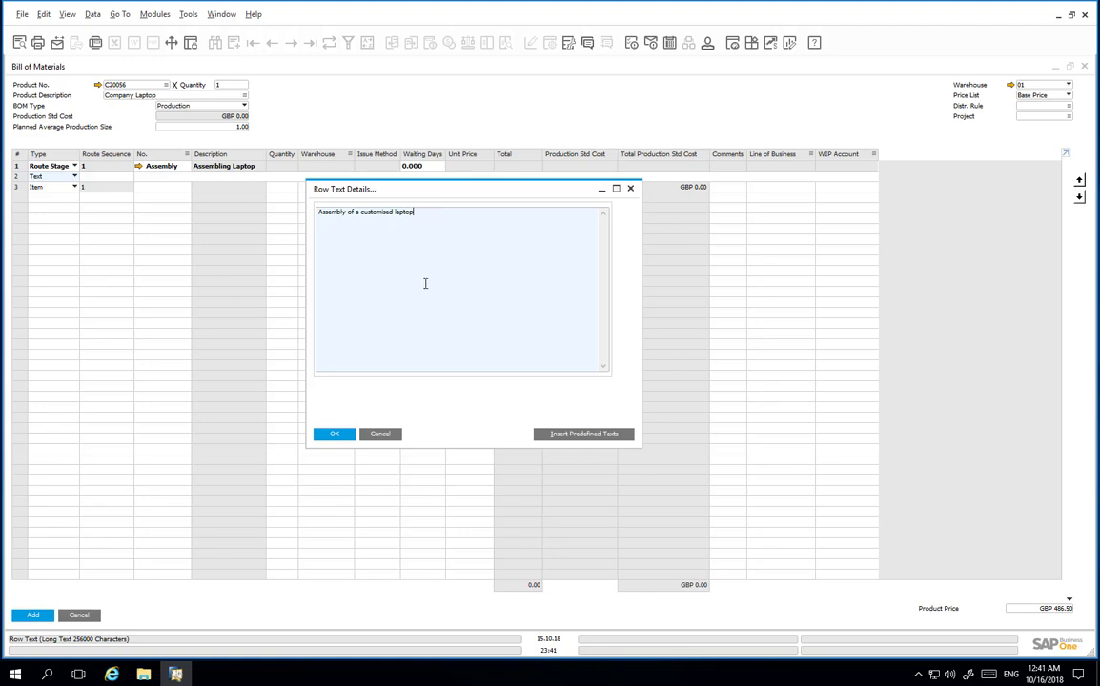
left_click(352, 435)
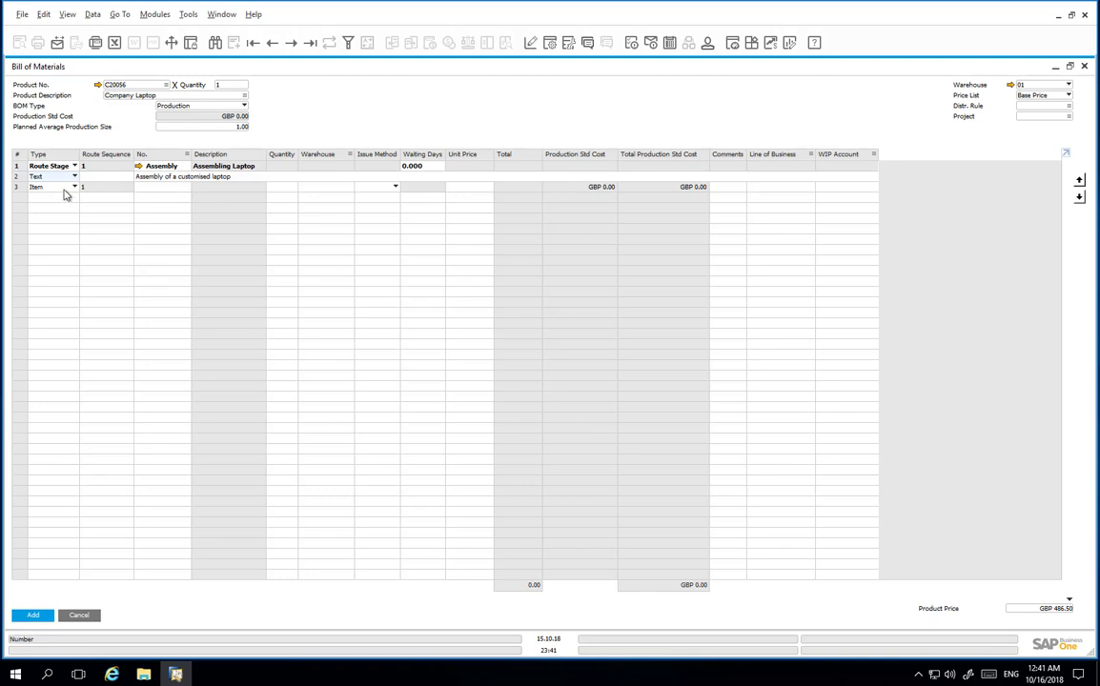
Add the items Motherboard P4 Turbo, Laptop Case, Laptop Keyboard, Laptop Screen and Hard Drive to the Assembly stage together
left_click(187, 193)
key("Tab")
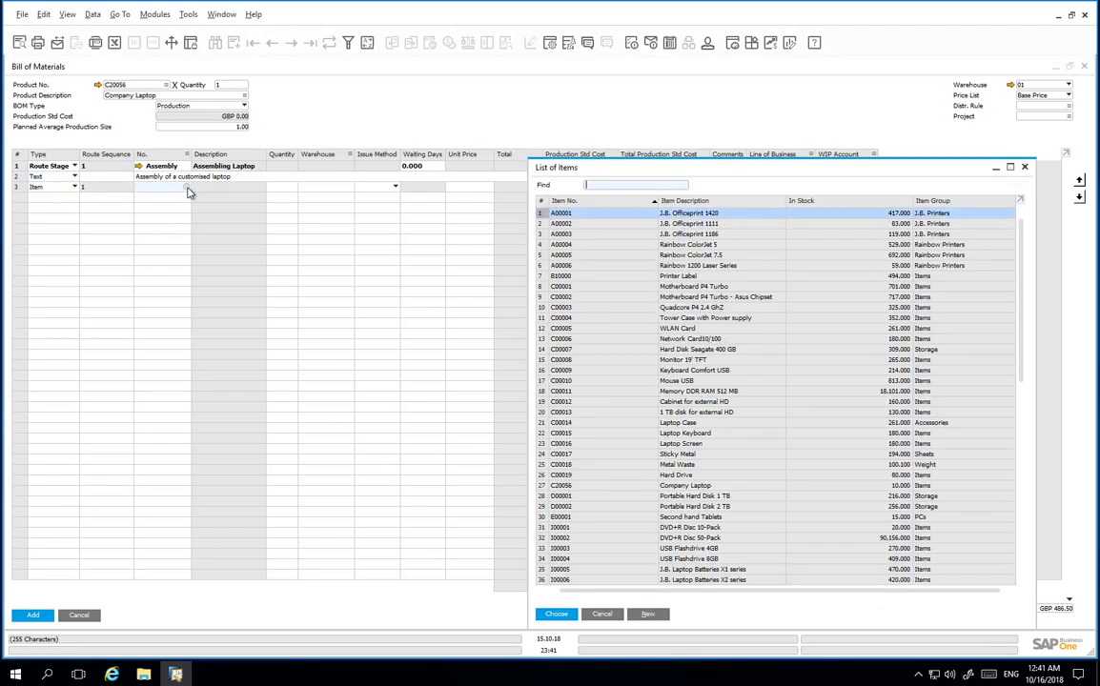
left_click(598, 287)
left_click(694, 423, "ctrl")
left_click(702, 433, "ctrl")
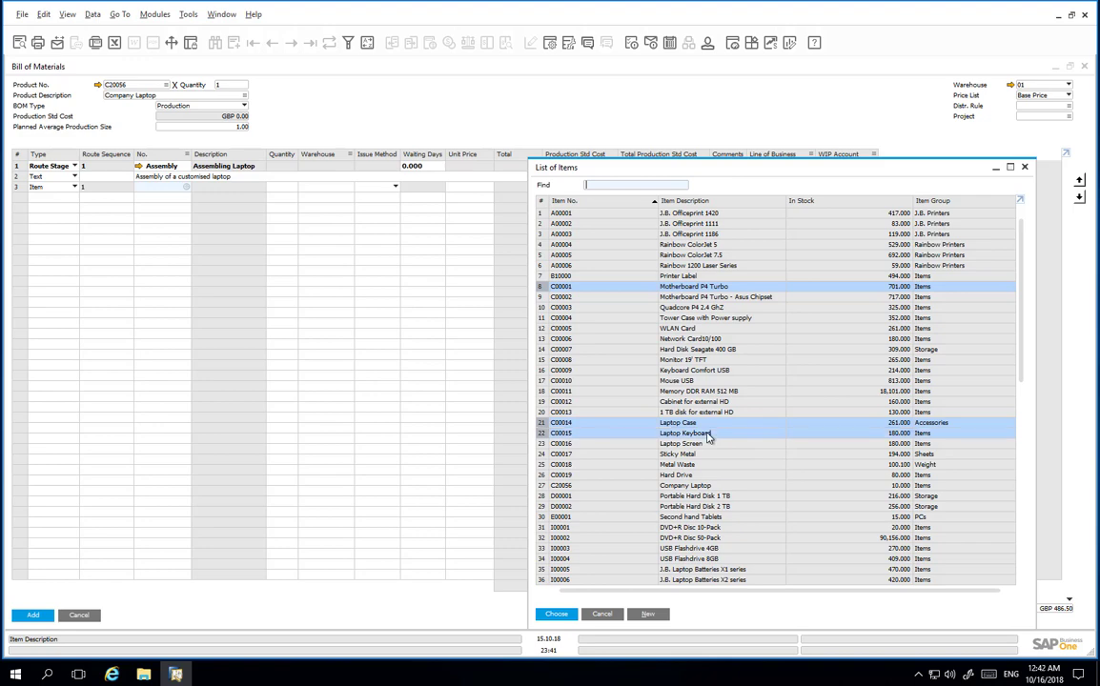
left_click(710, 444, "ctrl")
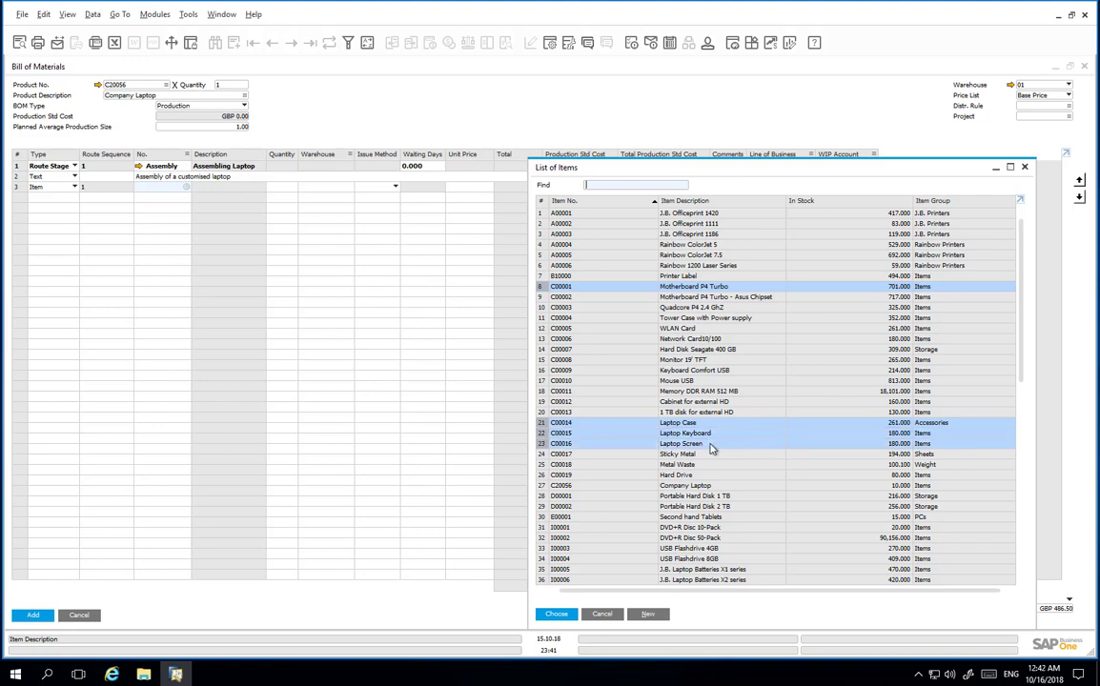
left_click(709, 475, "ctrl")
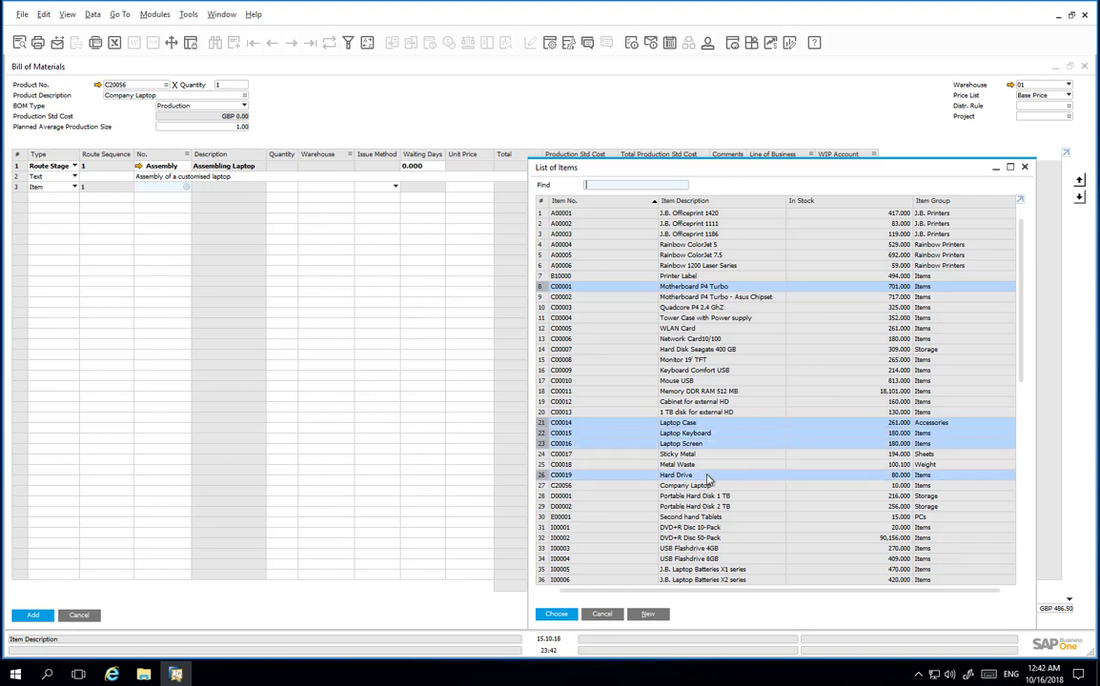
left_click(569, 615)
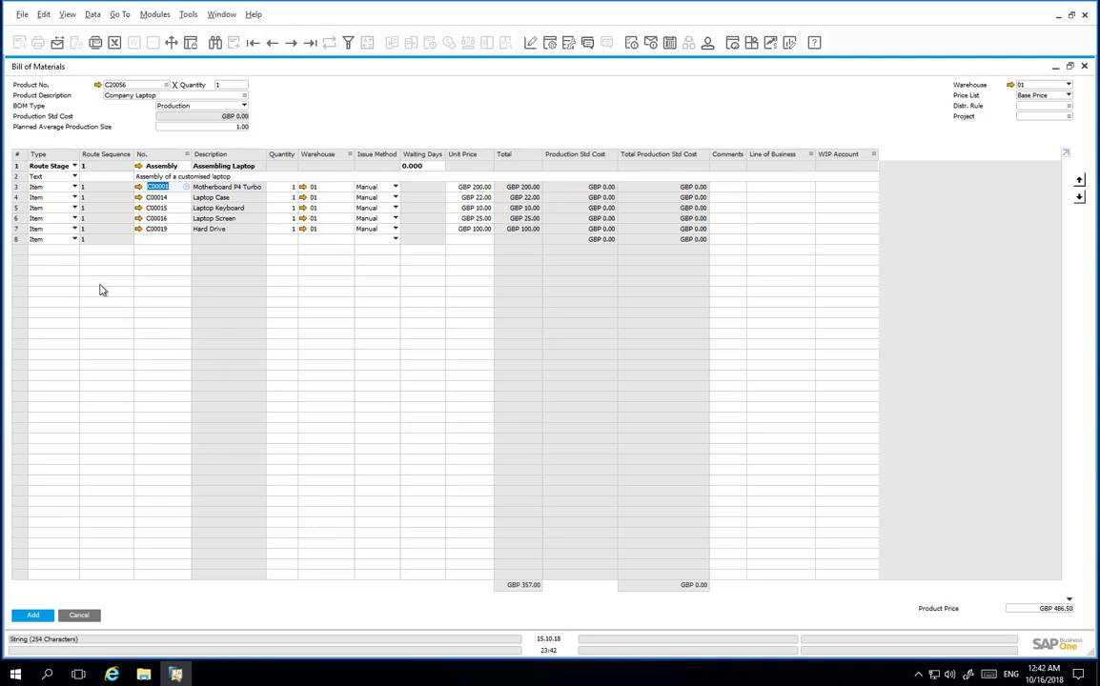
Add the Junior Technician resource R300007 to the Assembly stage with a quantity of 0.5
left_click(65, 240)
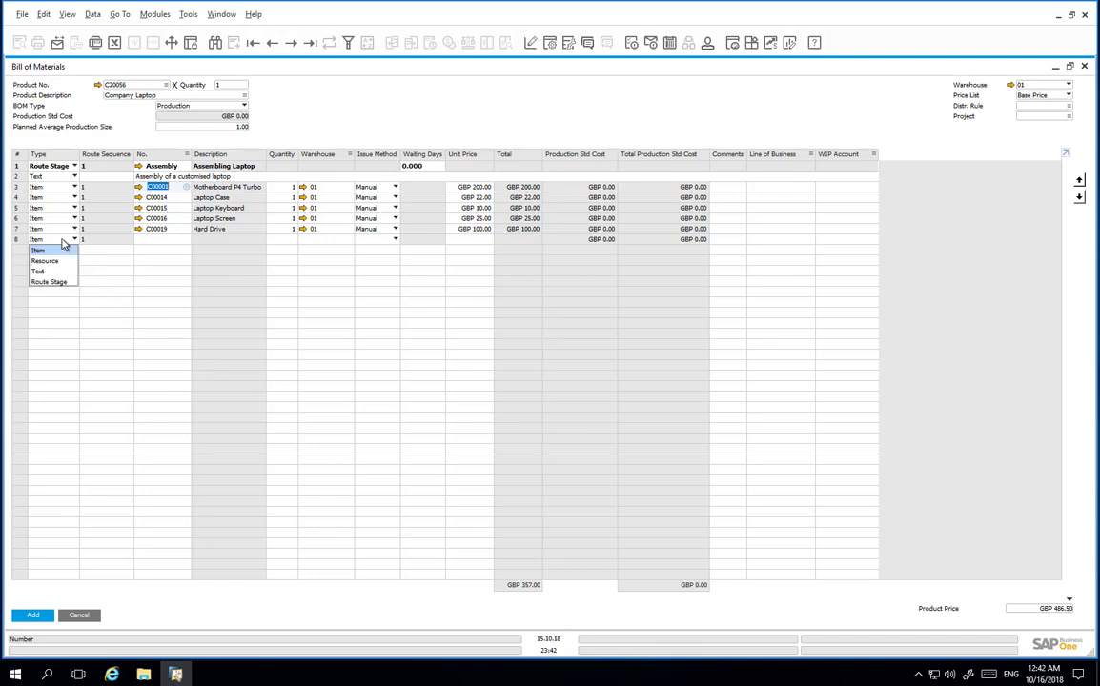
left_click(61, 262)
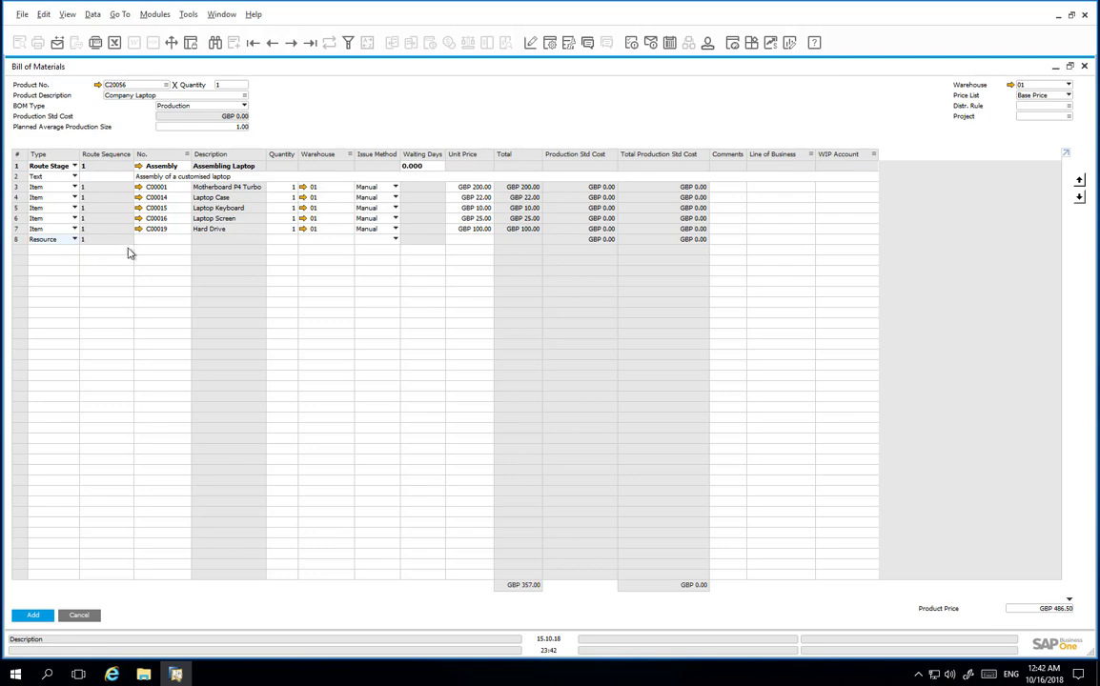
left_click(186, 240)
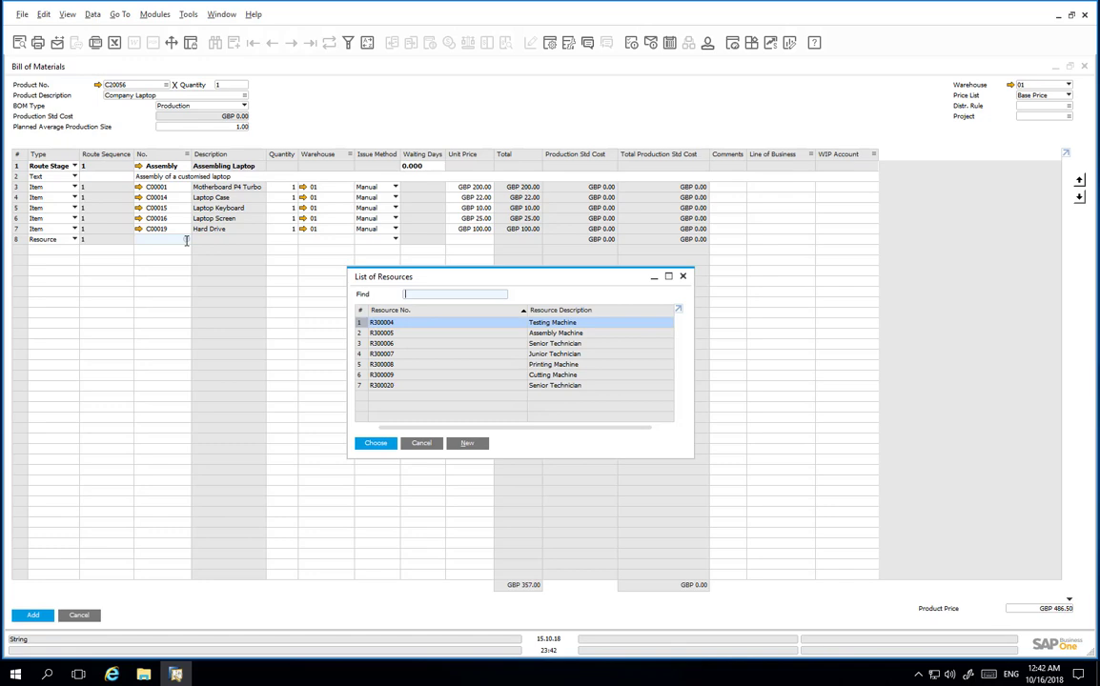
left_click(548, 355)
double_click(548, 355)
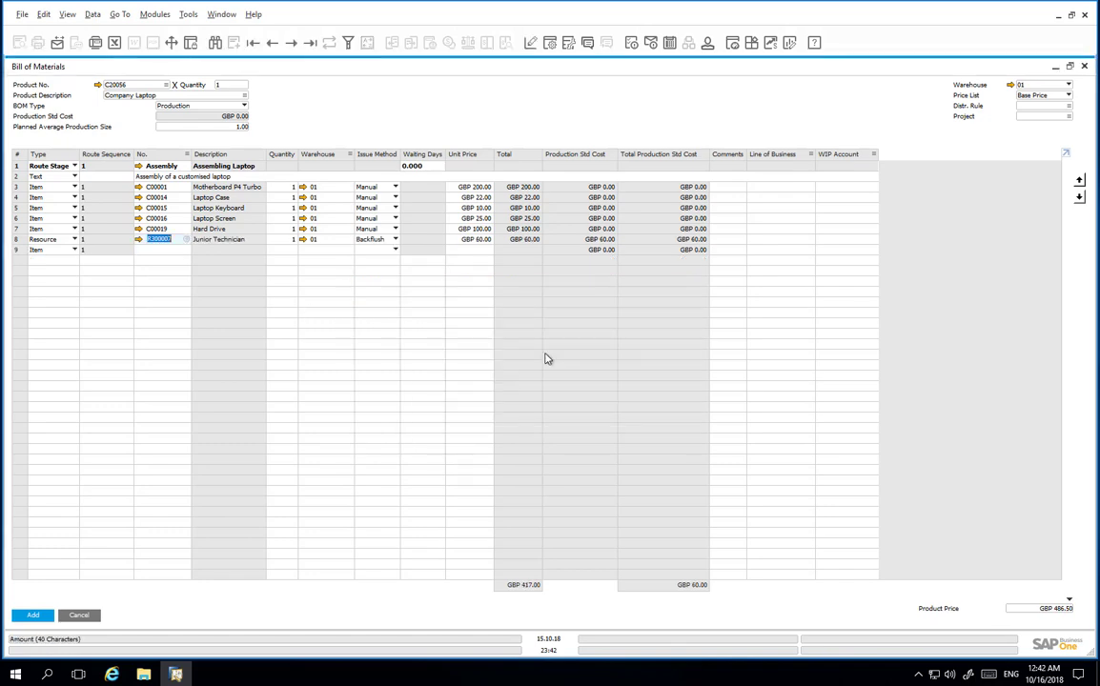
left_click(283, 243)
type("0.5")
key("Tab")
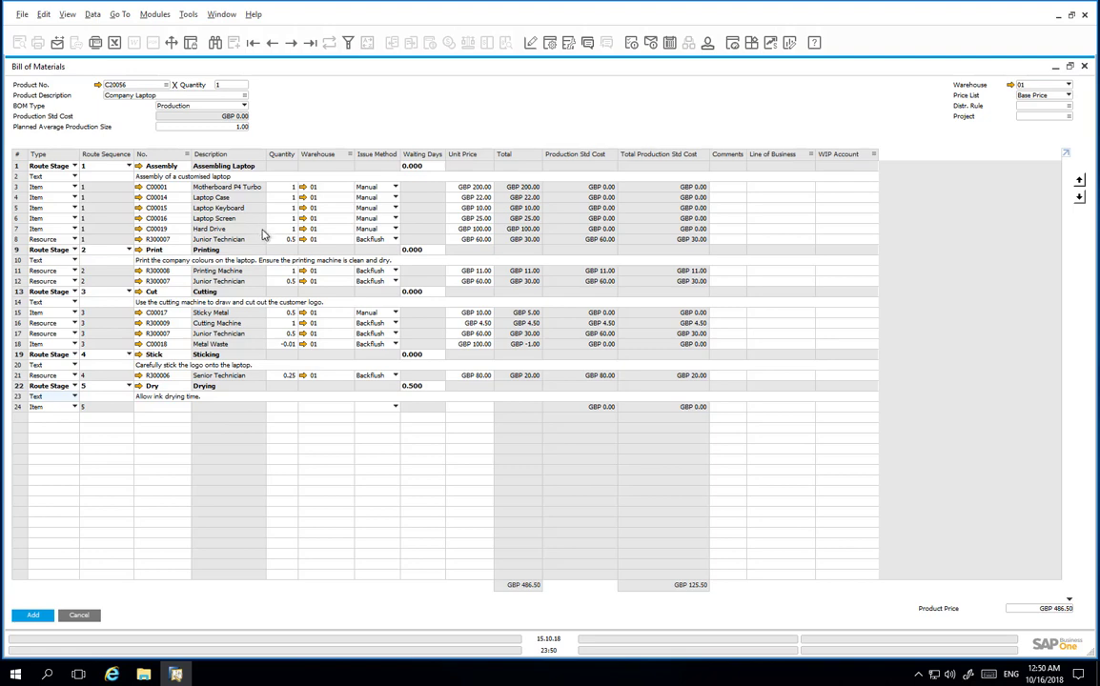
Review the Print, Cut, Stick and Dry route stages, including the printing resources, the Metal Waste quantity and the drying stage's waiting days
left_click(25, 250)
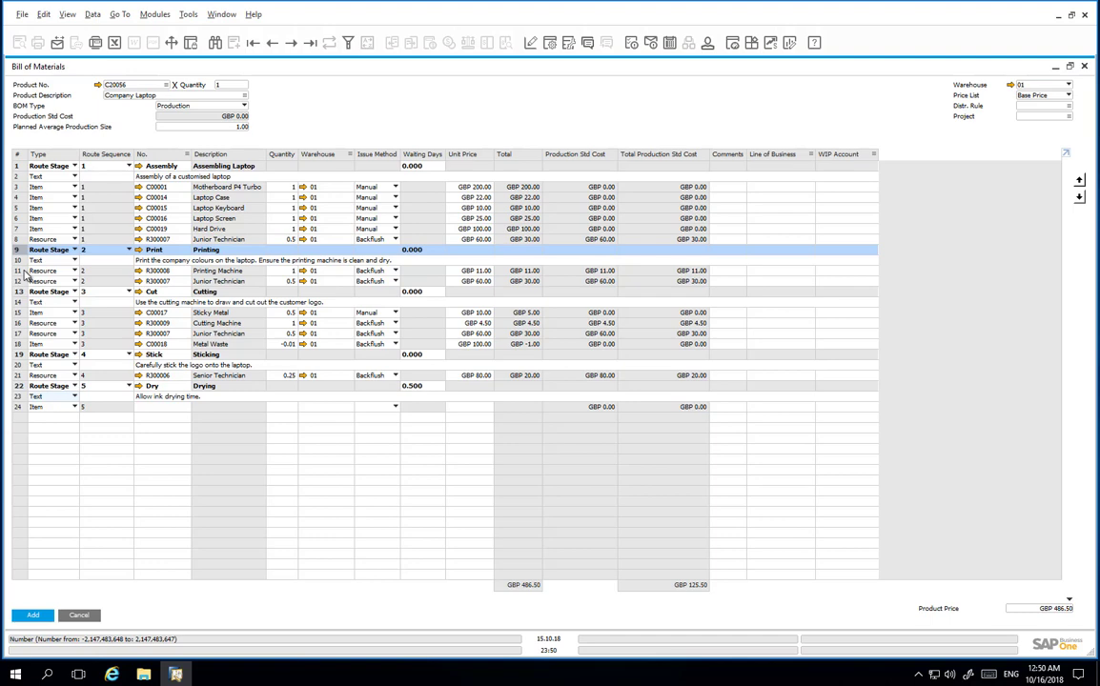
left_click(25, 272)
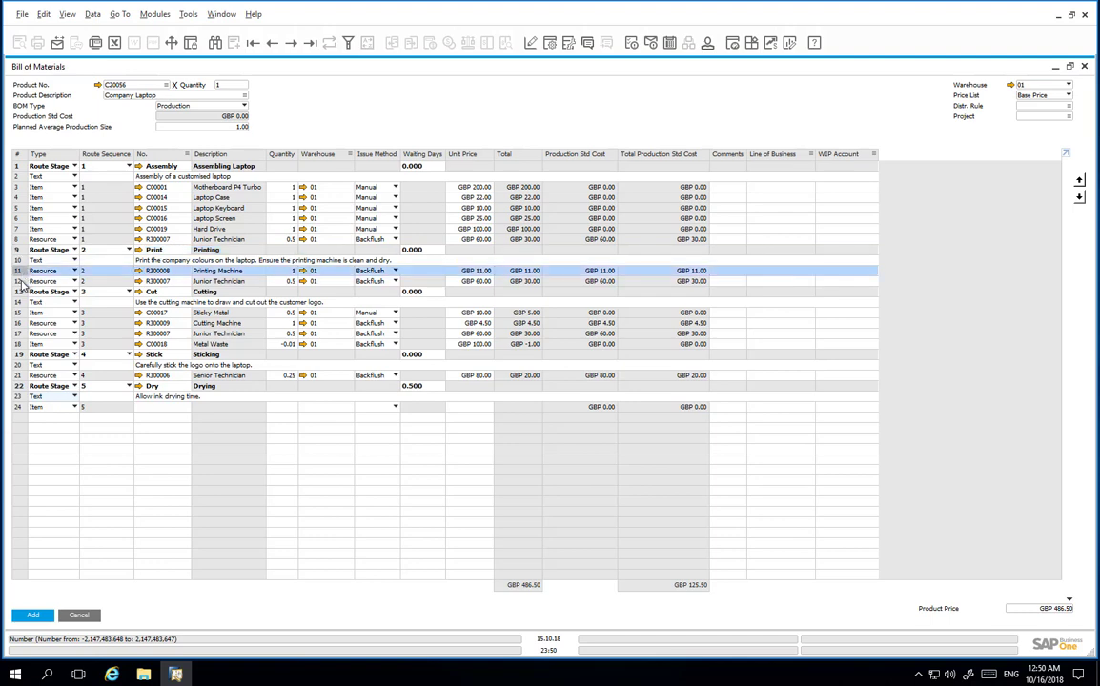
left_click(22, 282)
left_click(18, 291)
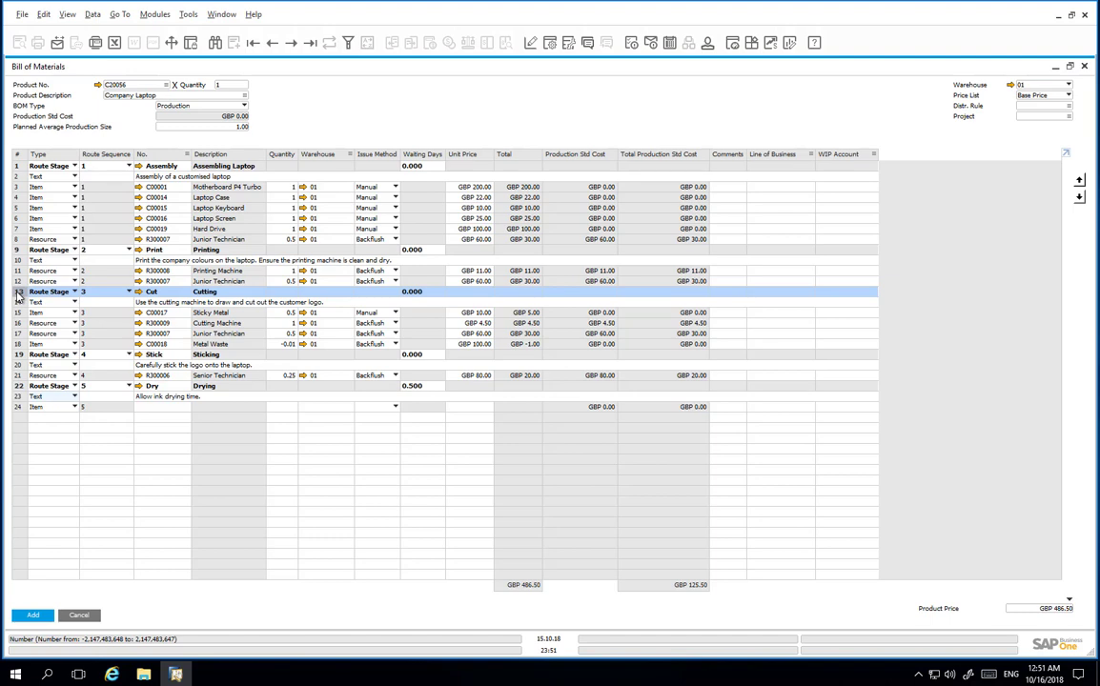
left_click(17, 346)
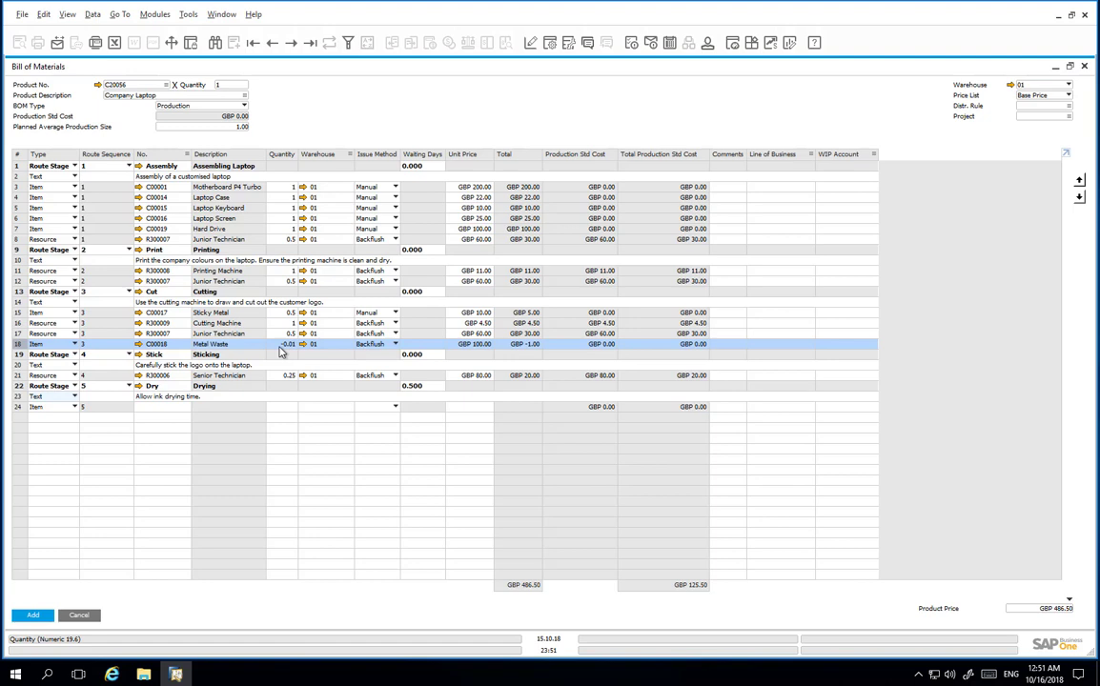
left_click(19, 354)
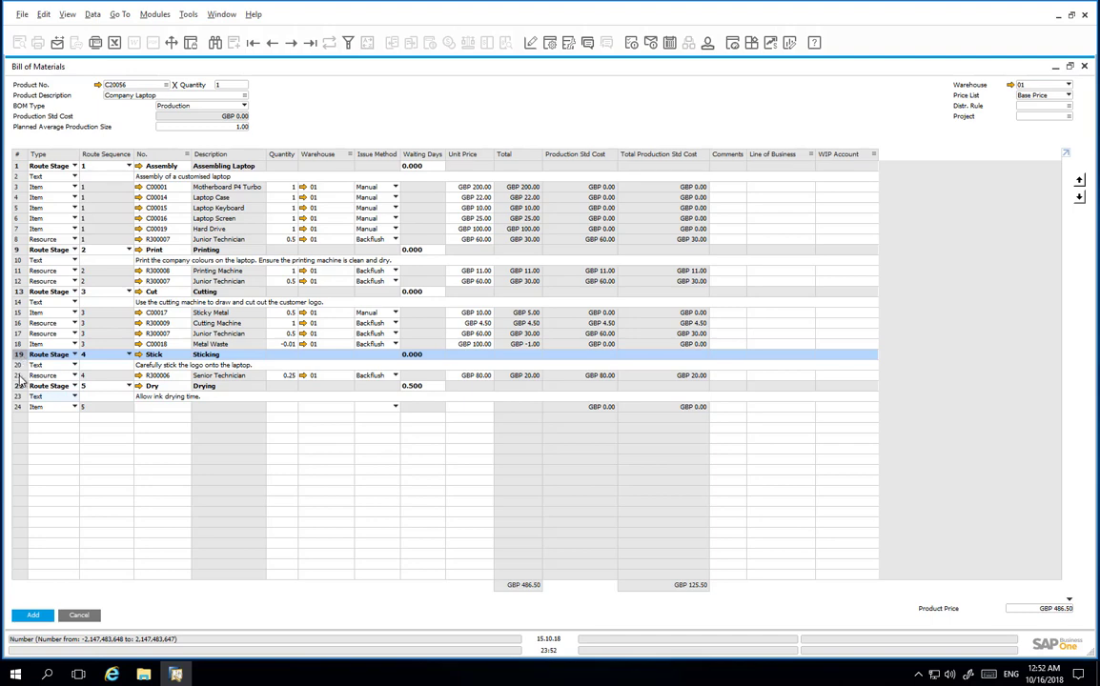
left_click(18, 386)
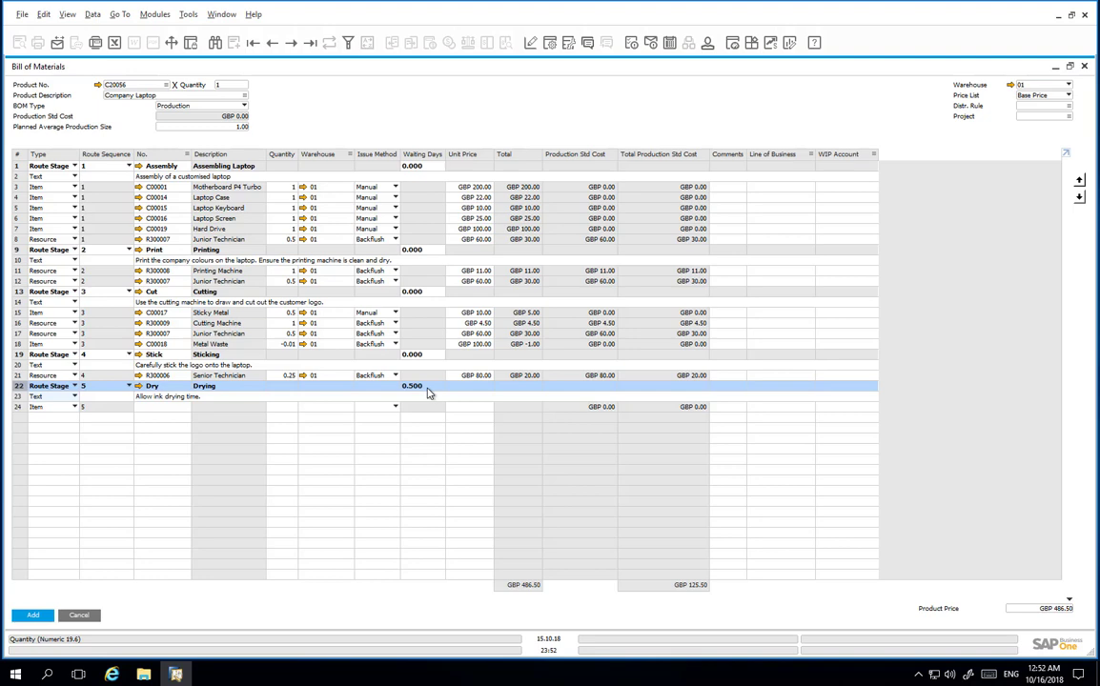
Move the Cut stage's Junior Technician row so it sits directly above the Cutting Machine row
left_click(19, 333)
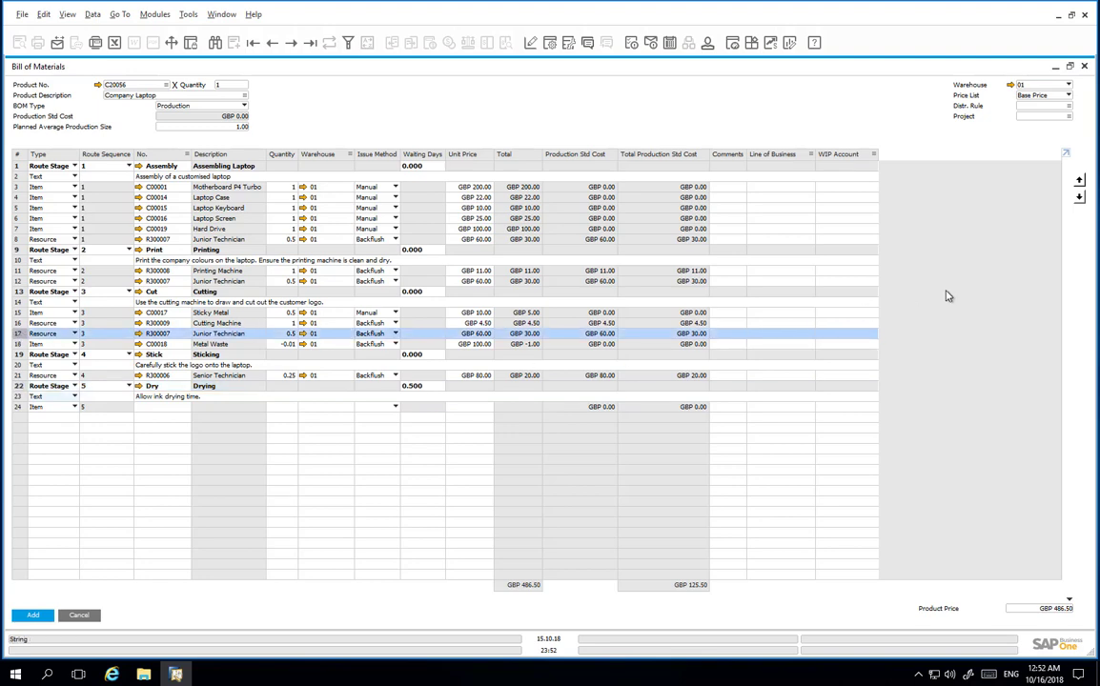
left_click(1079, 181)
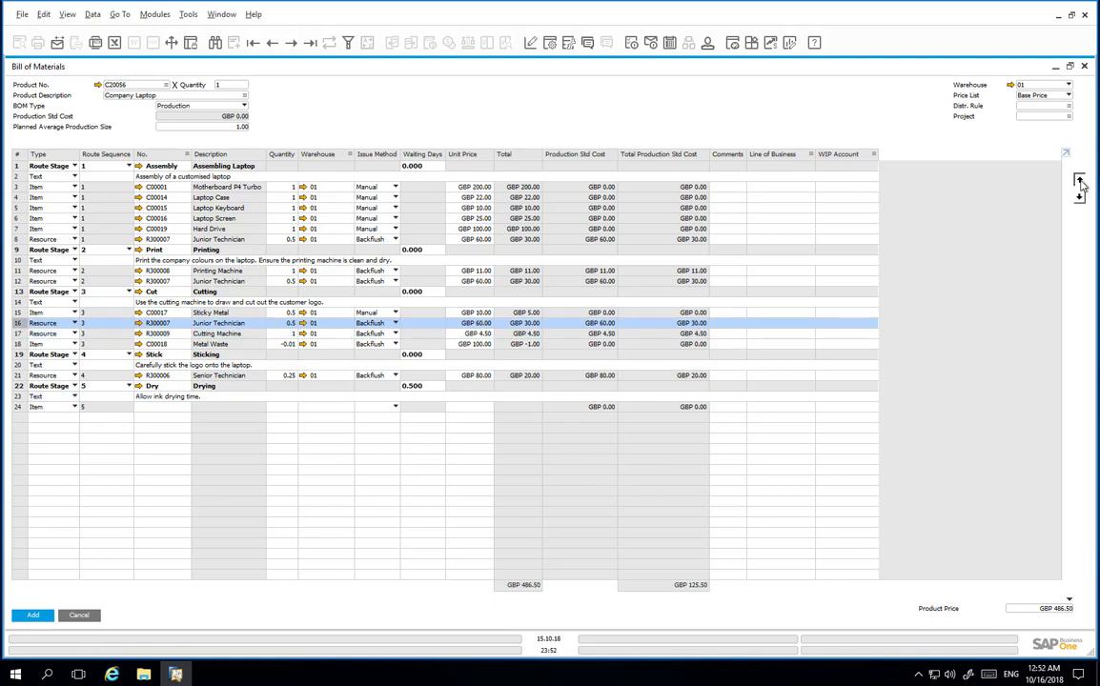
left_click(1080, 181)
left_click(1080, 198)
Examine the component rows of the Cut stage and the route sequence numbers available for the Stick stage
left_click(16, 301)
left_click(16, 345, "shift")
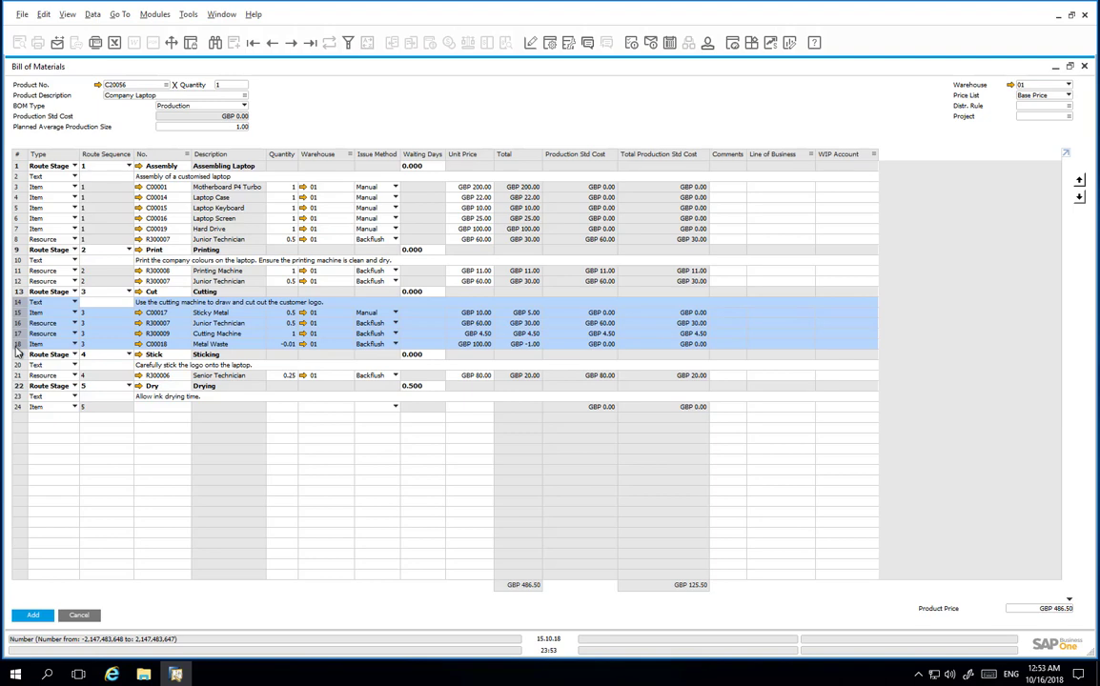
left_click_drag(16, 351, 19, 357)
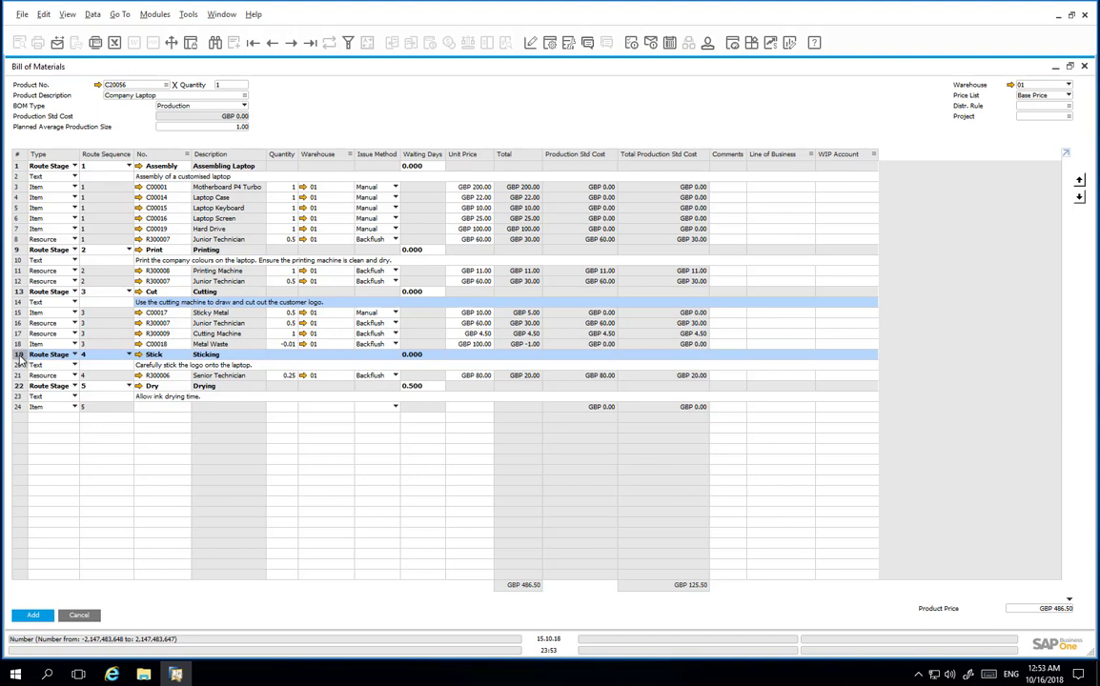
left_click(108, 355)
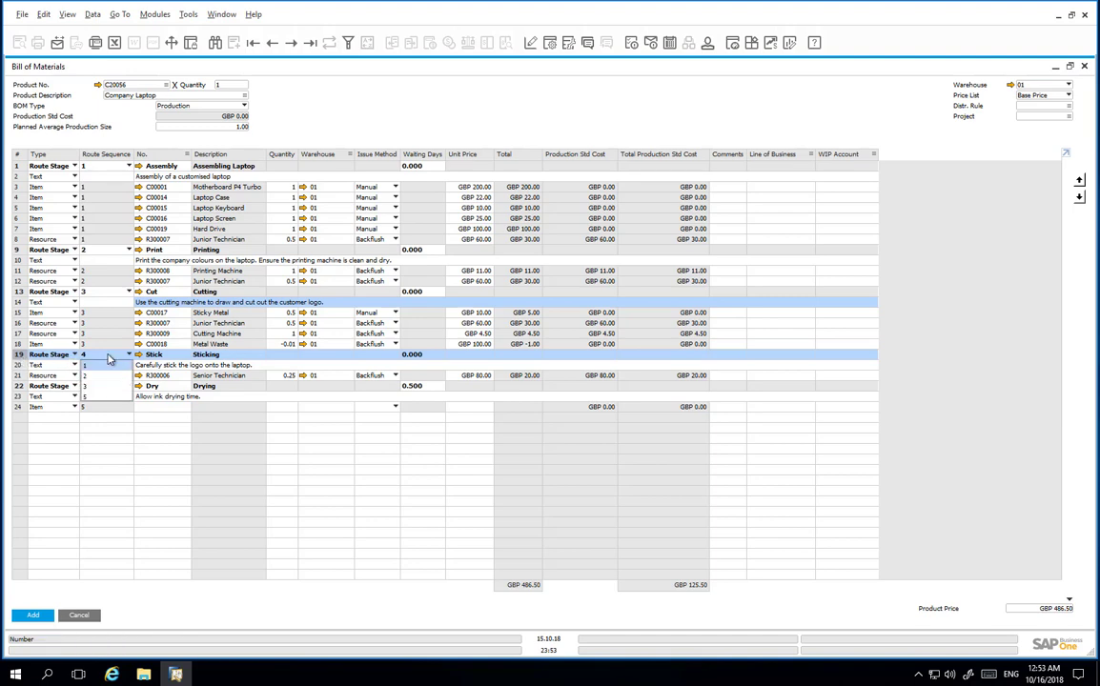
left_click(263, 421)
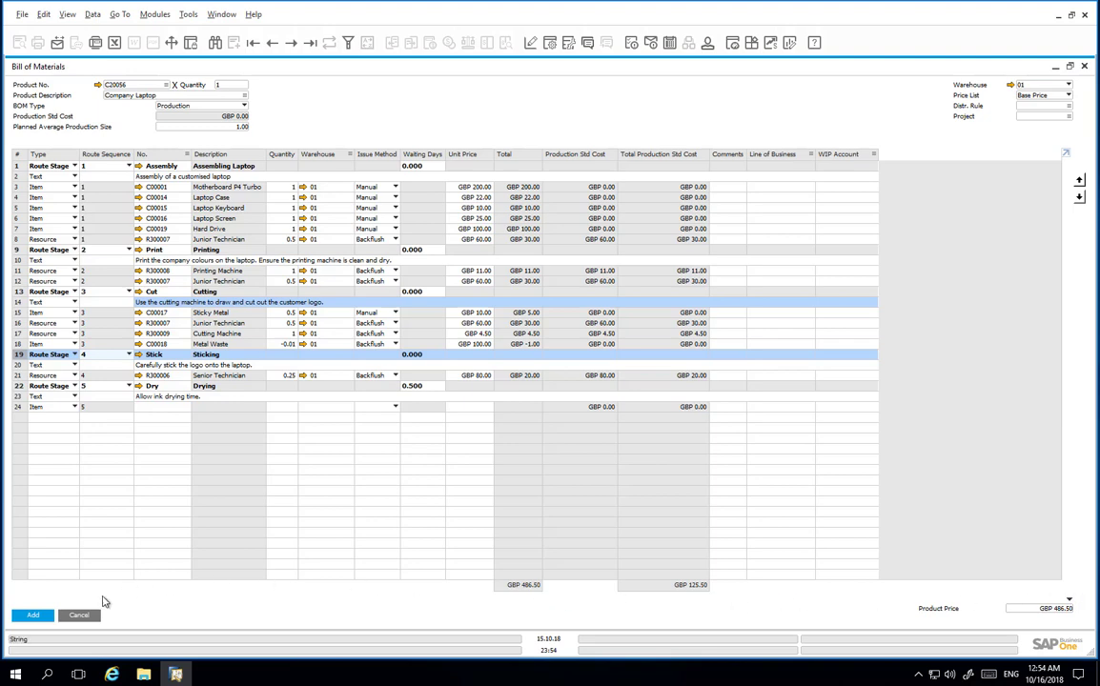
Add the completed Company Laptop bill of materials and display its saved record
left_click(33, 614)
left_click(271, 42)
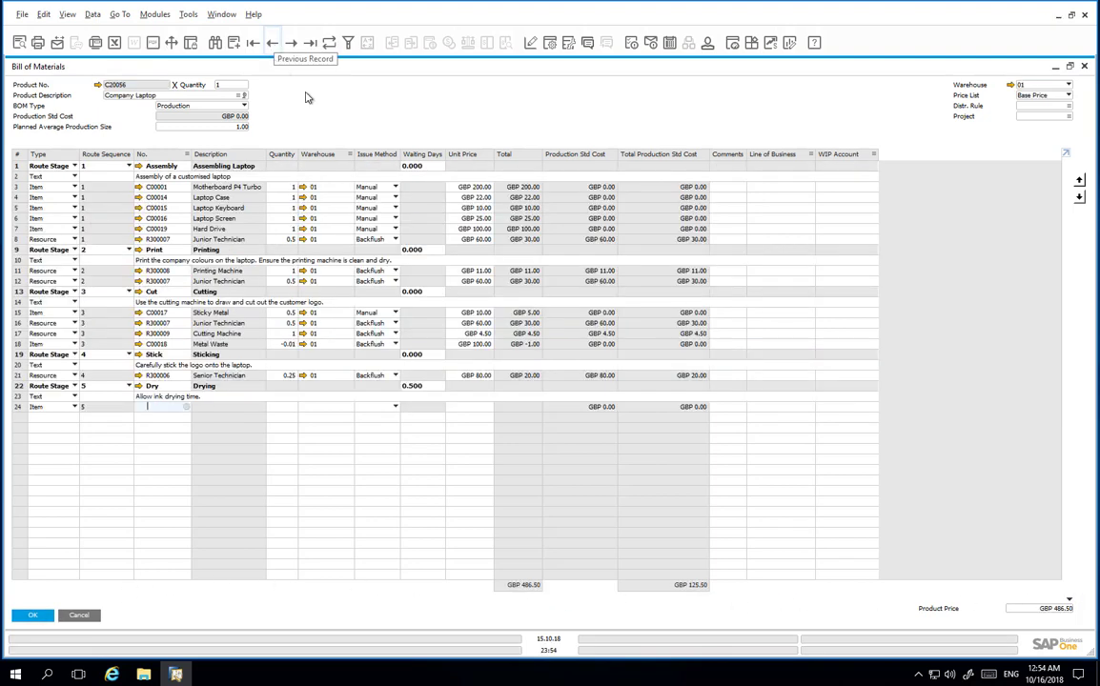